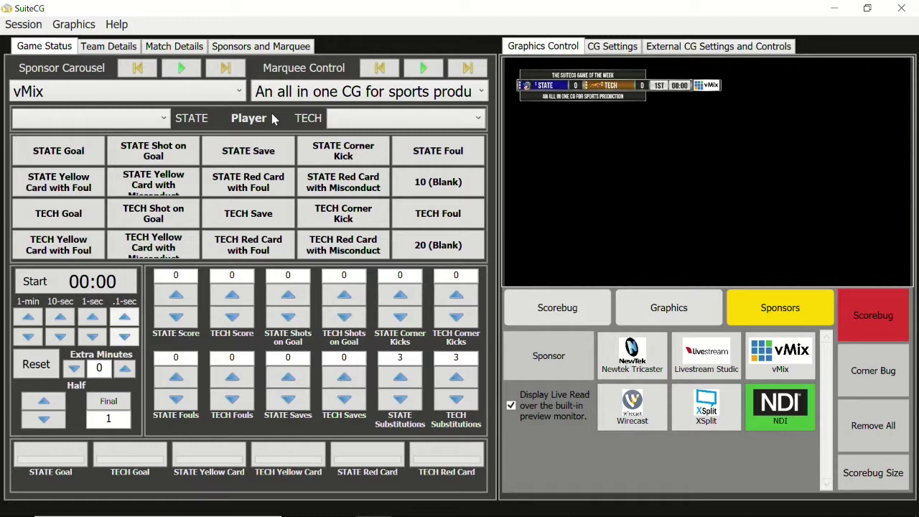
Look over the Team Details, Match Details and Sponsors and Marquee pages, and return to Game Status
left_click(106, 46)
left_click(181, 52)
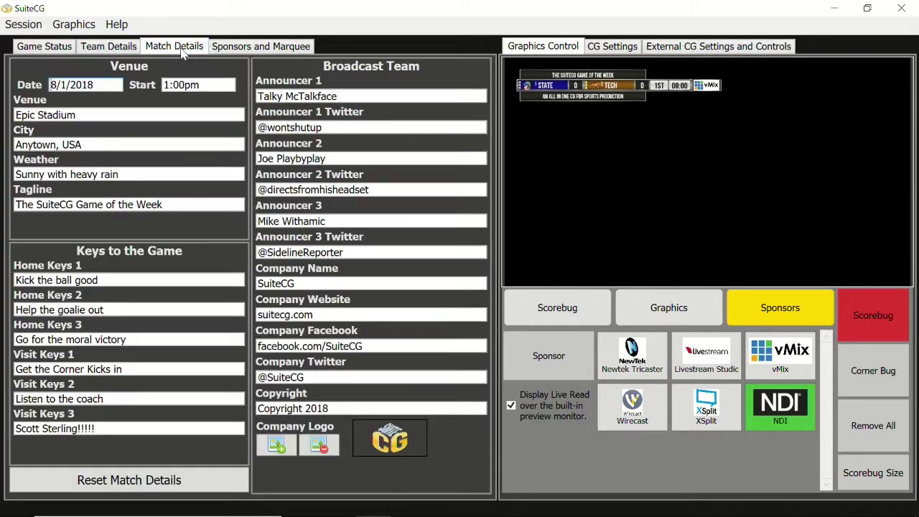
left_click(252, 53)
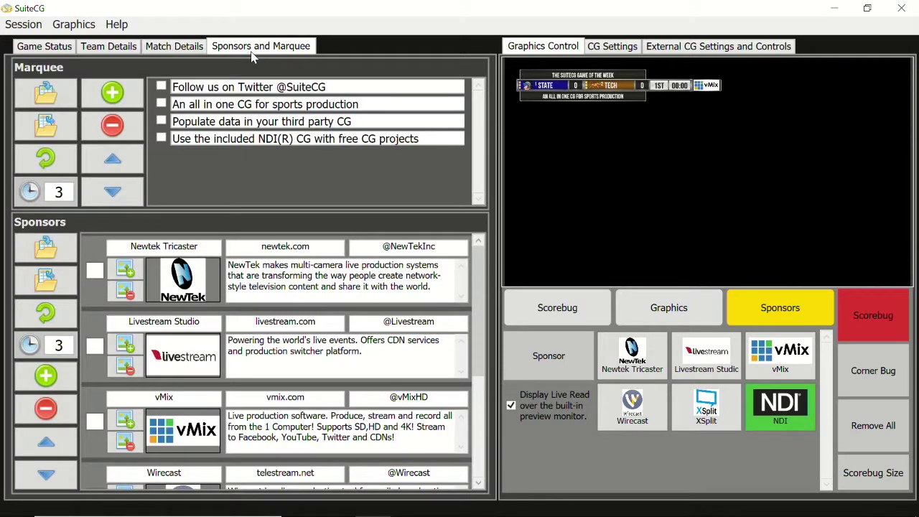
left_click(56, 53)
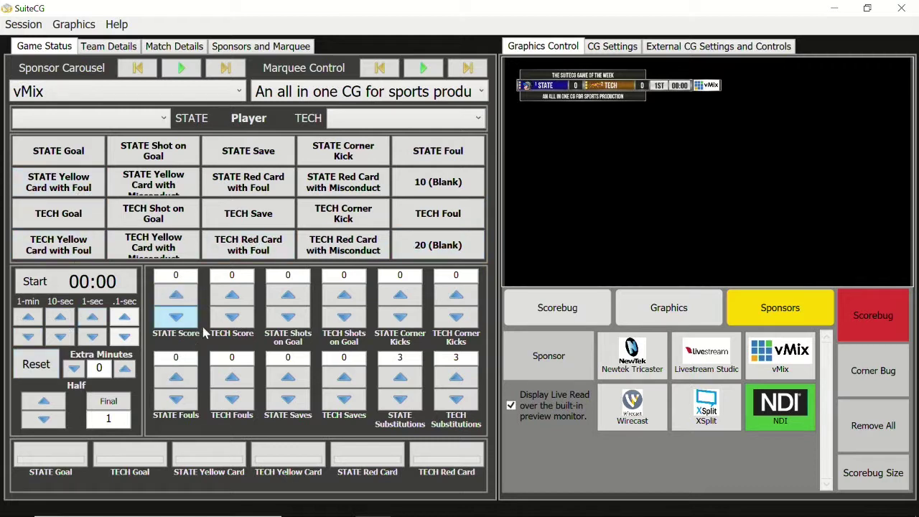
Open the Session Editor and examine the period names and per-period counter values in the Linestatus Table
left_click(32, 26)
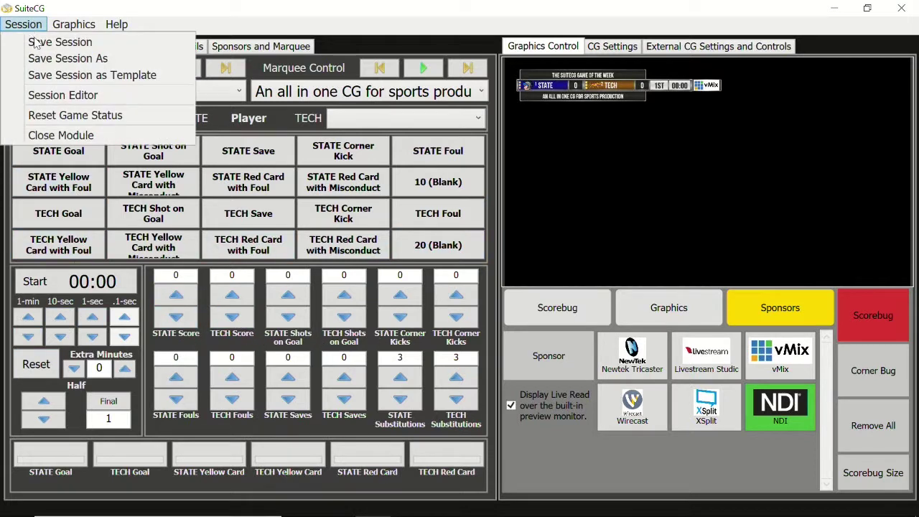
left_click(60, 101)
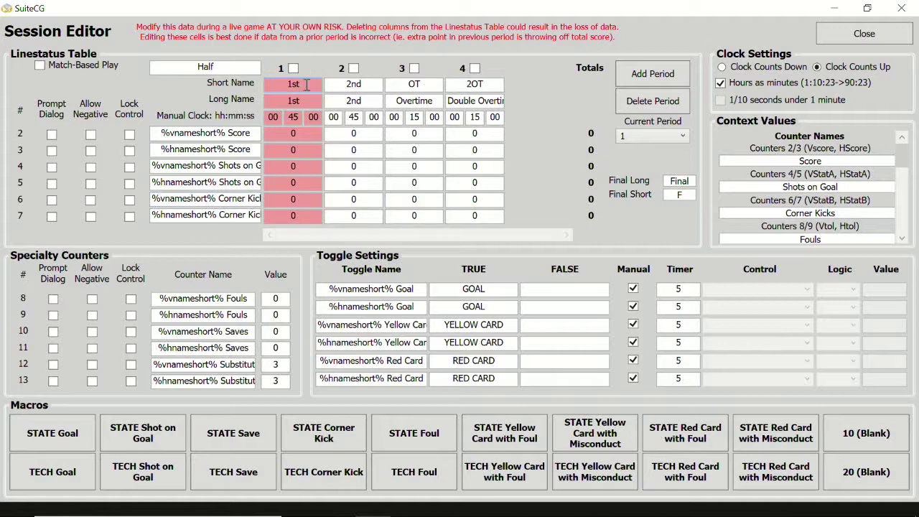
left_click(345, 87)
left_click(299, 200)
left_click(344, 166)
left_click(420, 201)
left_click(477, 133)
Switch the current period to 2, to 3, and back to 1
left_click(646, 137)
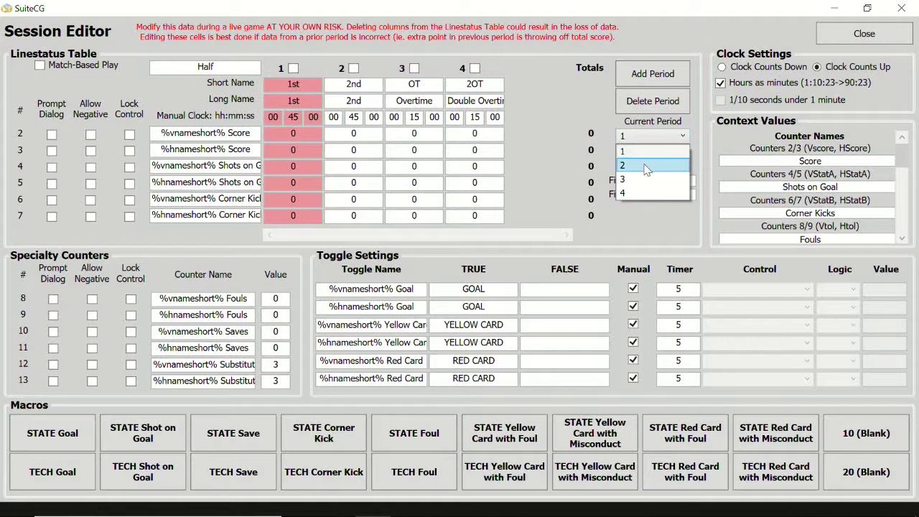
left_click(646, 166)
left_click(643, 136)
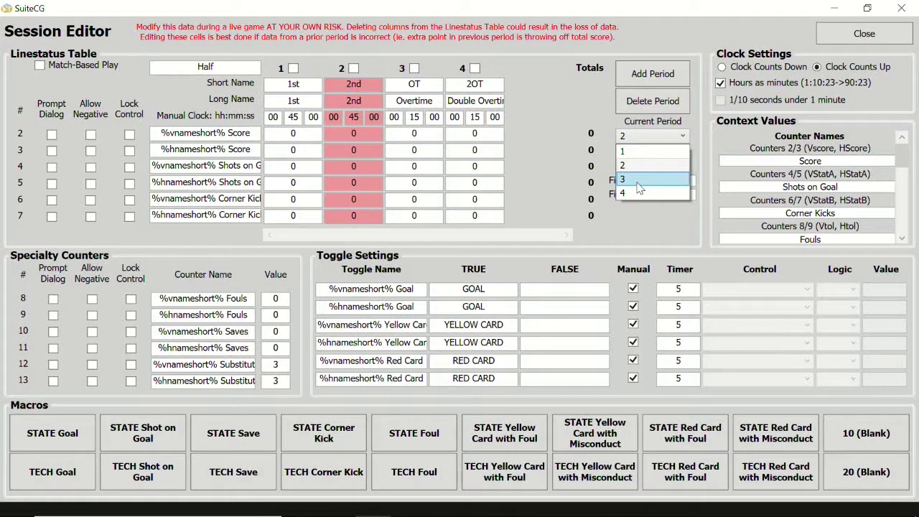
left_click(638, 181)
left_click(641, 137)
left_click(642, 153)
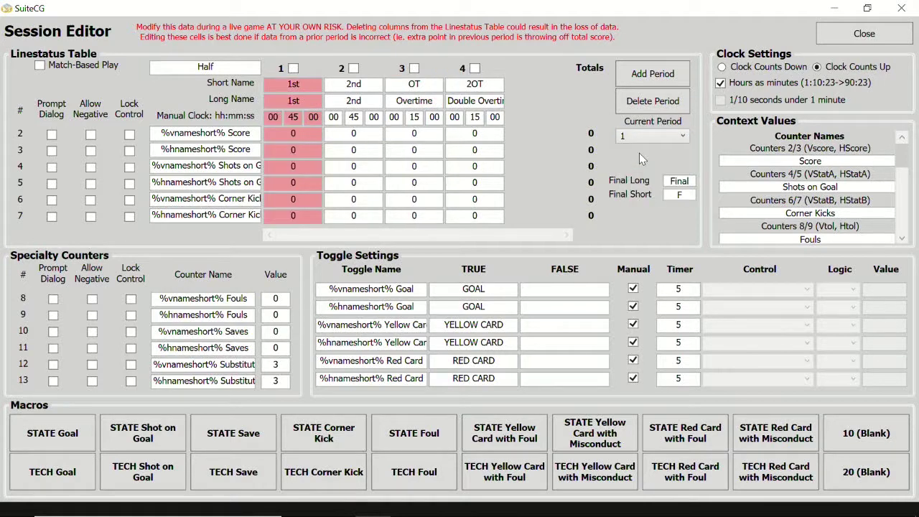
Add two periods, 5 and 6, to the Linestatus Table
left_click(645, 83)
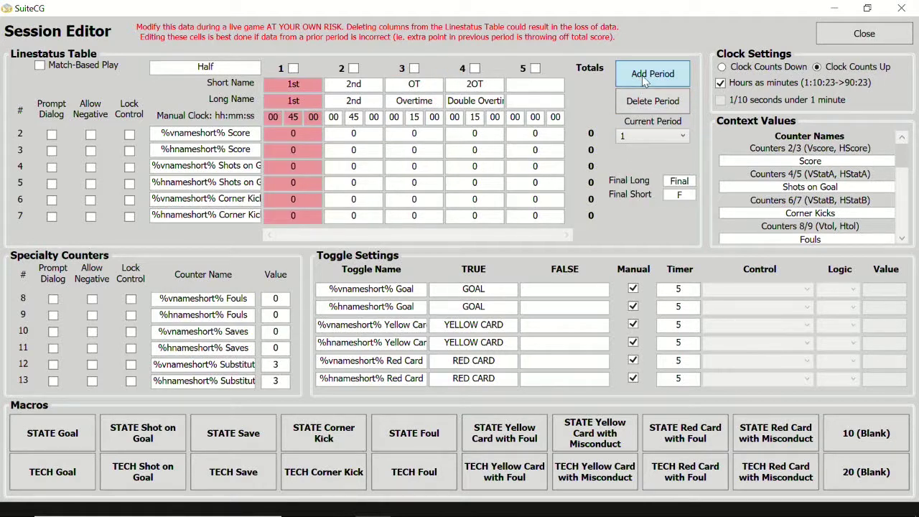
left_click(645, 80)
left_click(547, 234)
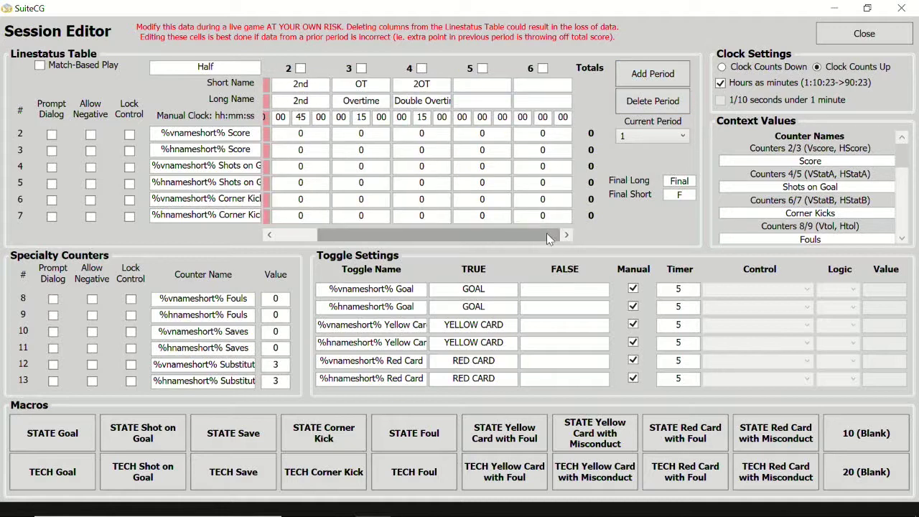
Delete periods 5 and 6 from the Linestatus Table
left_click(483, 68)
left_click(543, 68)
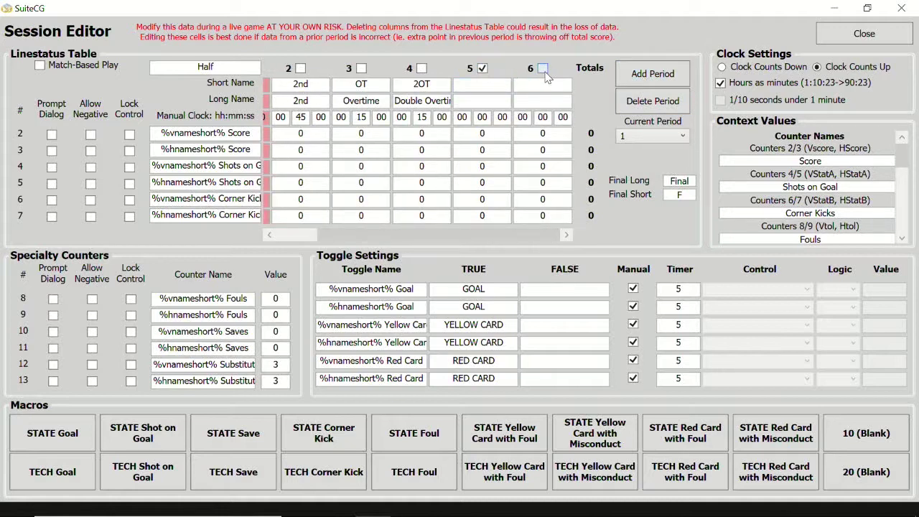
left_click(662, 105)
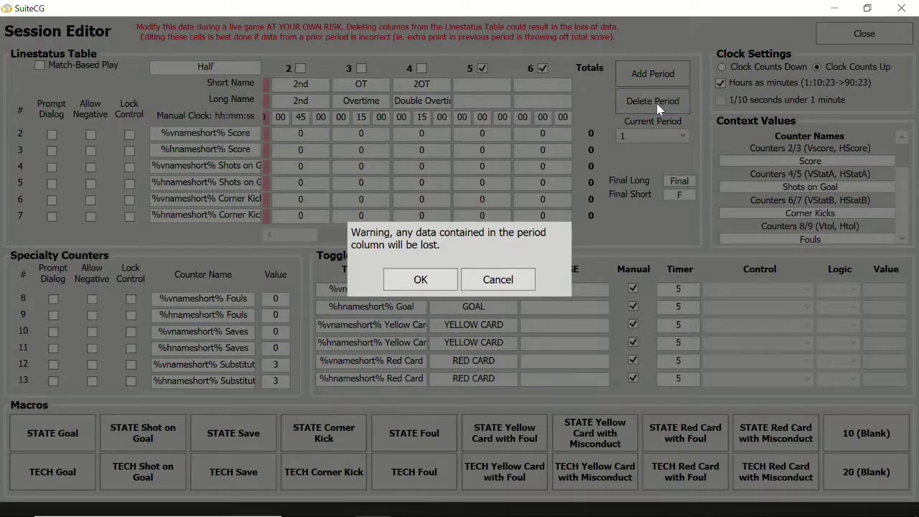
left_click(443, 281)
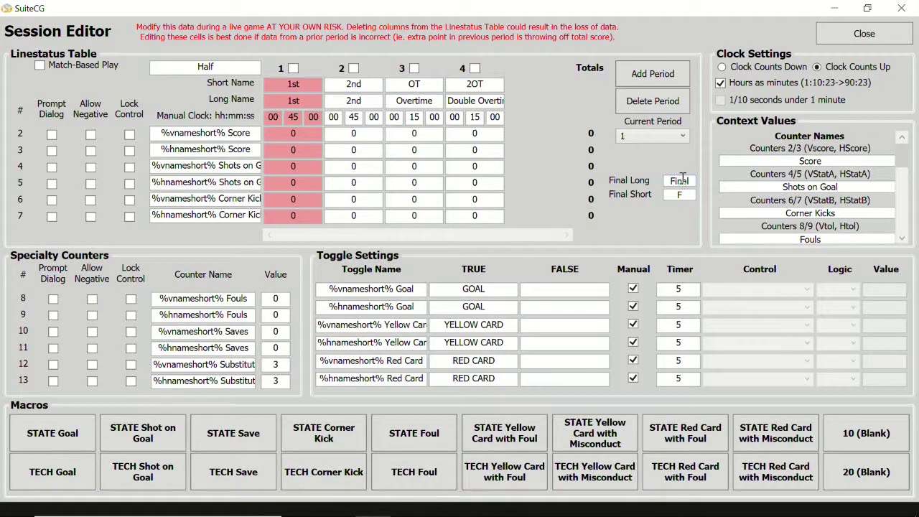
Set the Final Short label to F and close the Session Editor
left_click(679, 196)
type("F")
left_click(839, 41)
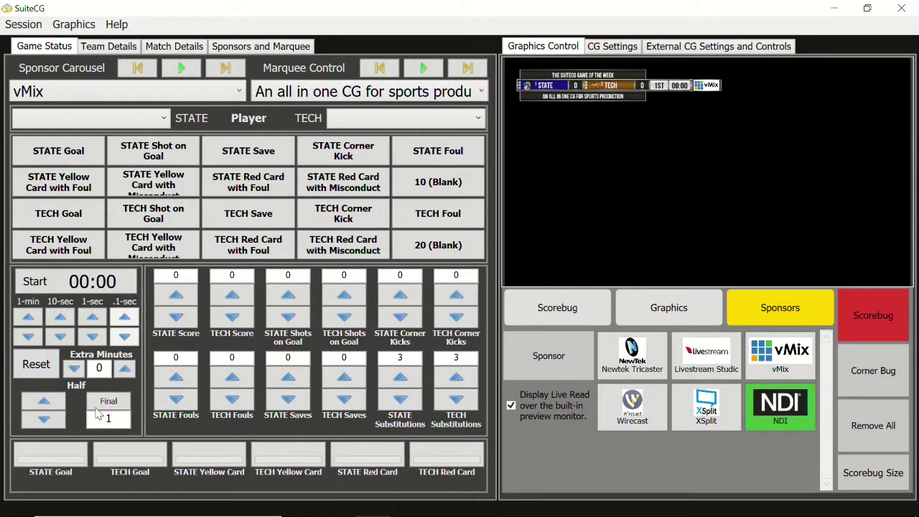
Mark the game as final and change it back to in-progress
left_click(107, 402)
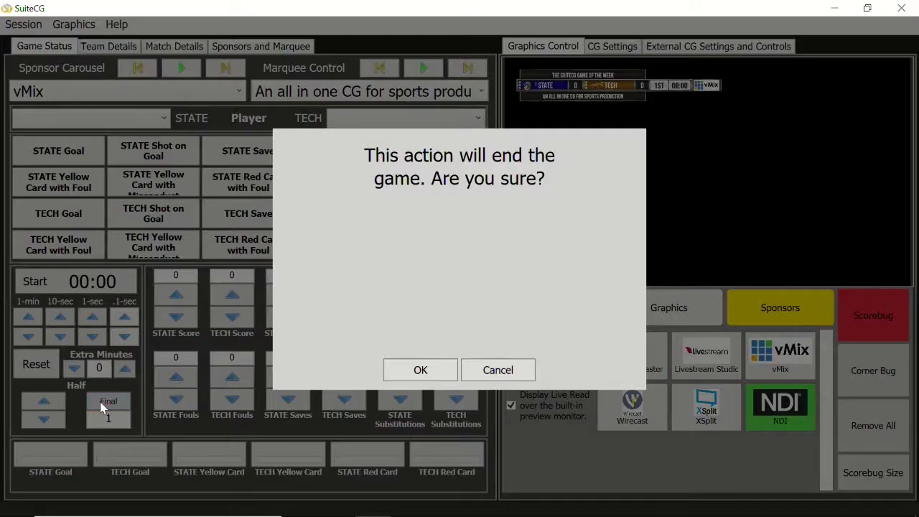
left_click(430, 373)
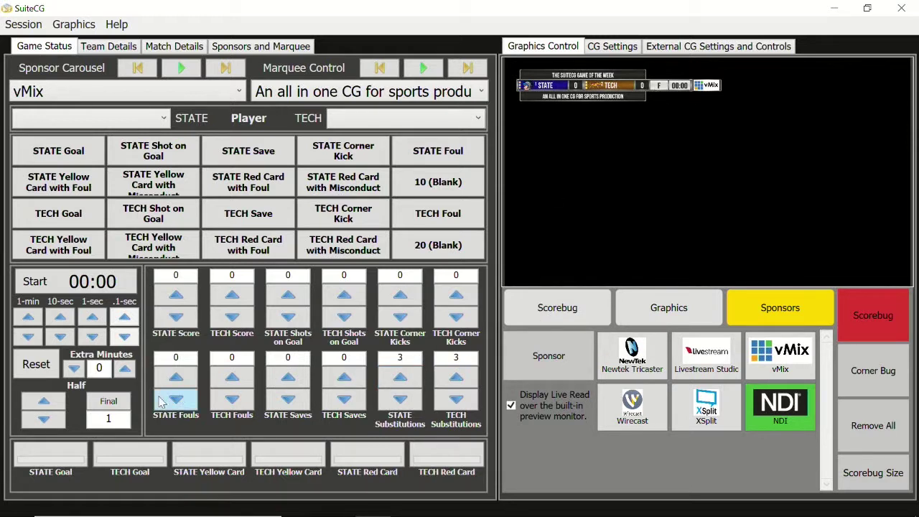
left_click(108, 403)
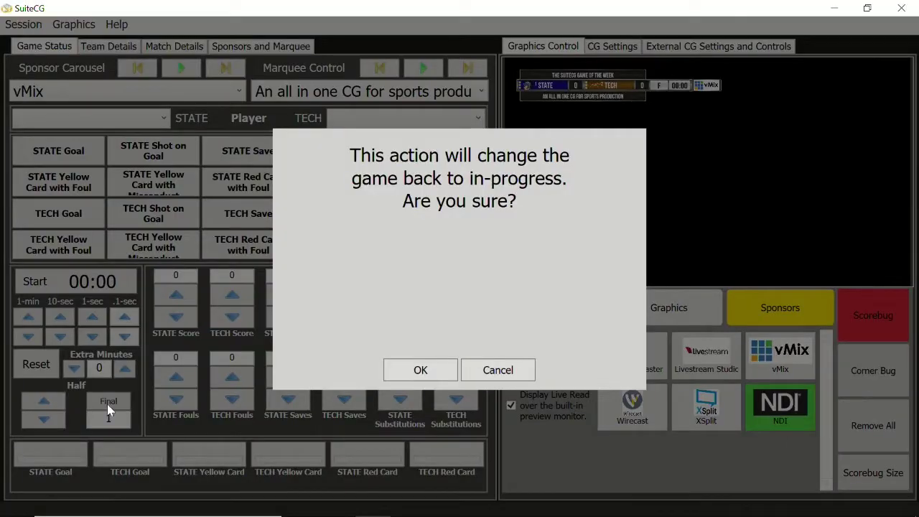
left_click(427, 375)
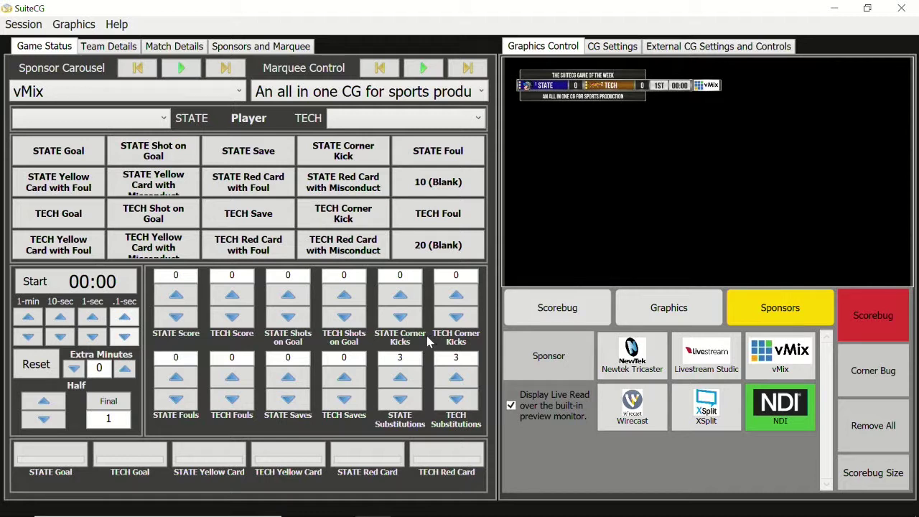
In the Session Editor, enable Prompt Dialog for counter 2, Allow Negative for counter 4 and Lock Control for counter 5
left_click(24, 23)
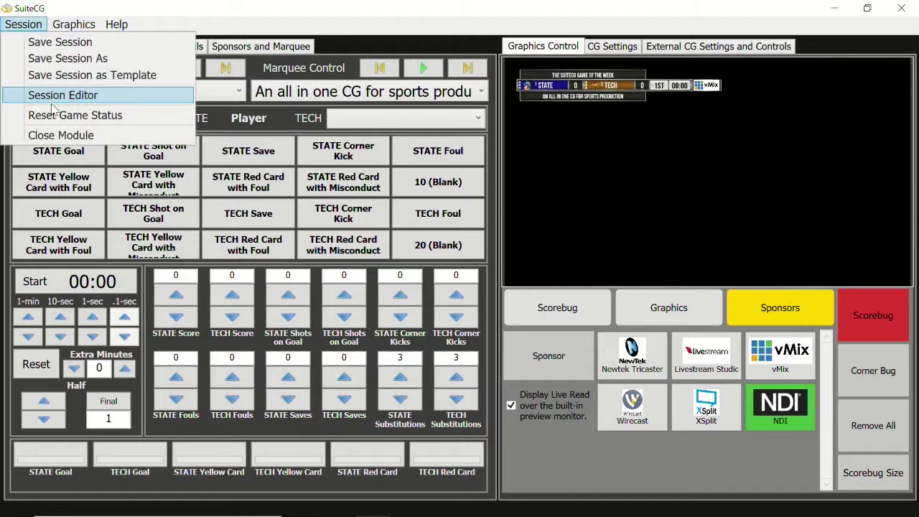
left_click(54, 103)
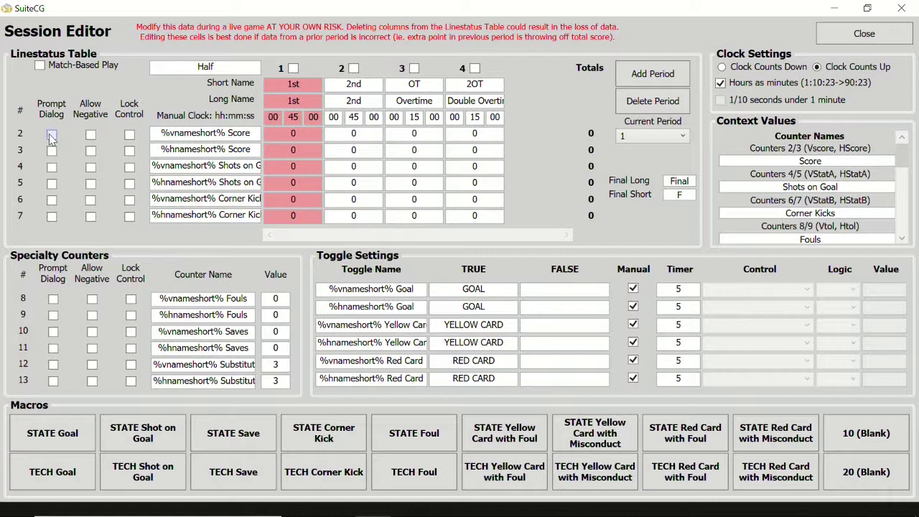
left_click(51, 134)
left_click(90, 167)
left_click(132, 184)
left_click(861, 33)
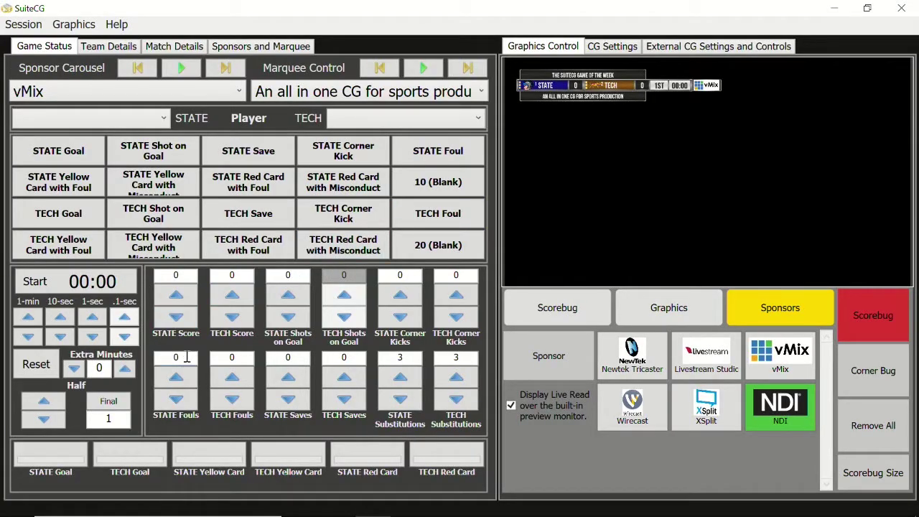
Add 5 to the STATE score through its prompt dialog, and raise the TECH score and lower it back to 0
right_click(180, 300)
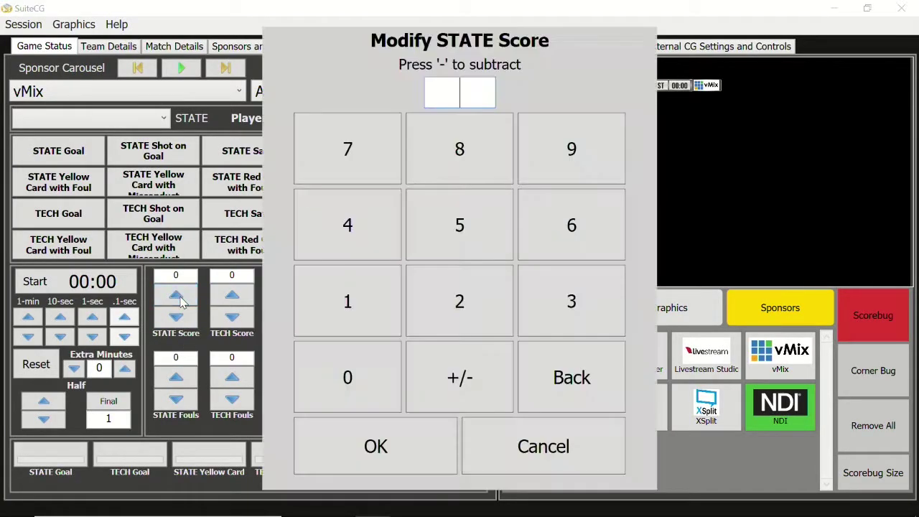
left_click(481, 225)
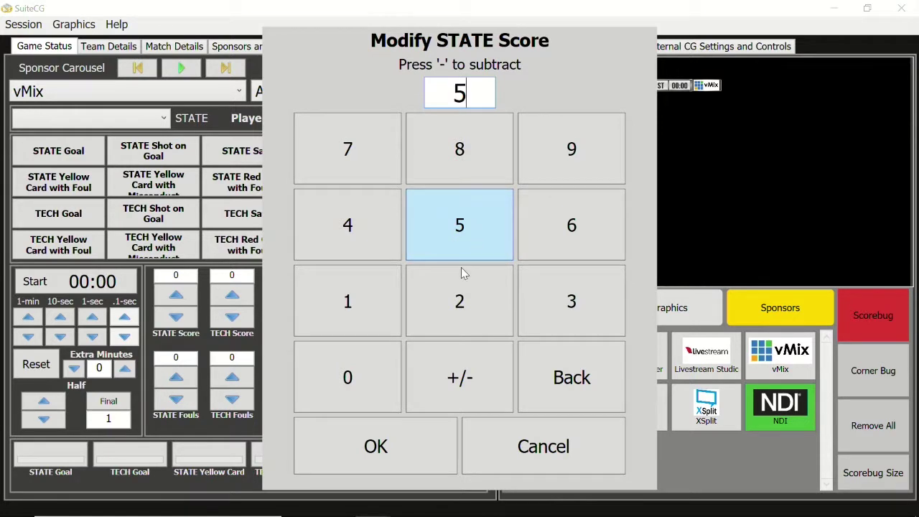
left_click(423, 444)
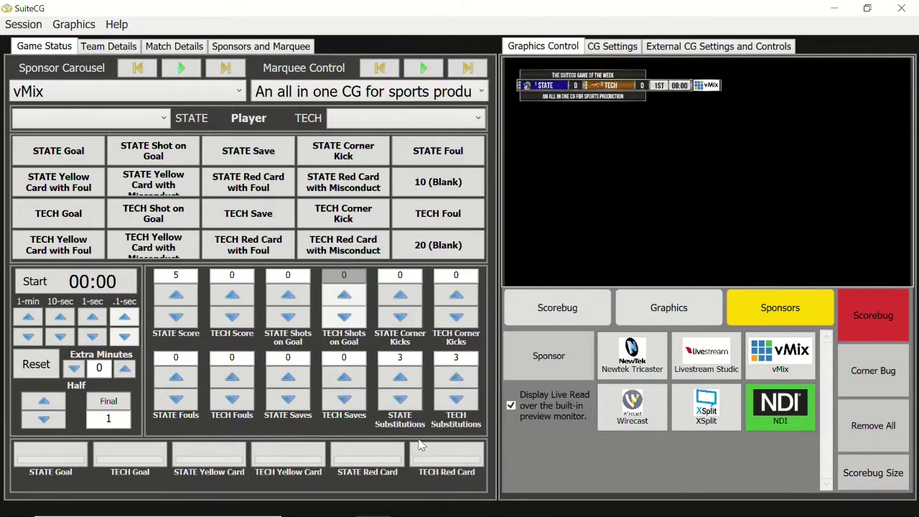
double_click(240, 300)
left_click(238, 324)
Lower STATE Shots on Goal to -4 and record two TECH shots on goal with the macro
left_click(283, 297)
double_click(291, 320)
double_click(291, 320)
left_click(166, 219)
left_click(168, 222)
Examine the external CG Counter Images settings and the Counter and Toggle Images output keys through counter13
left_click(731, 48)
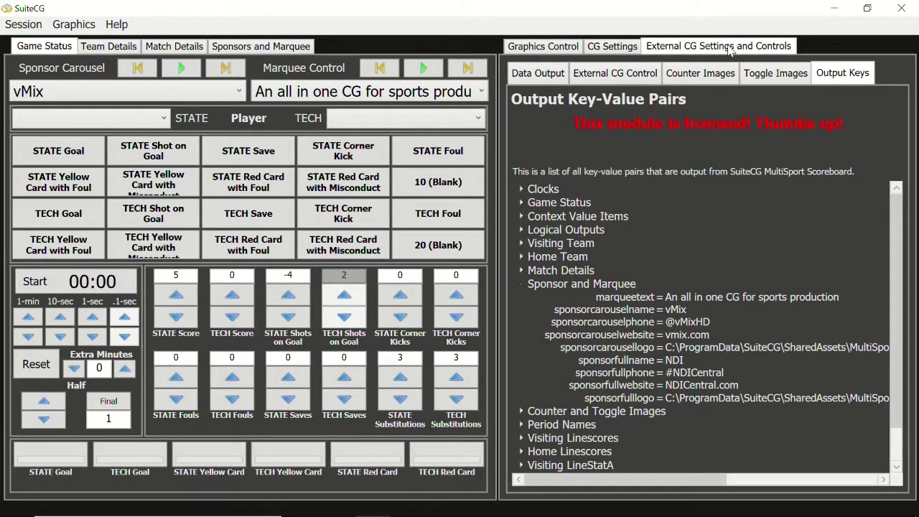
left_click(691, 79)
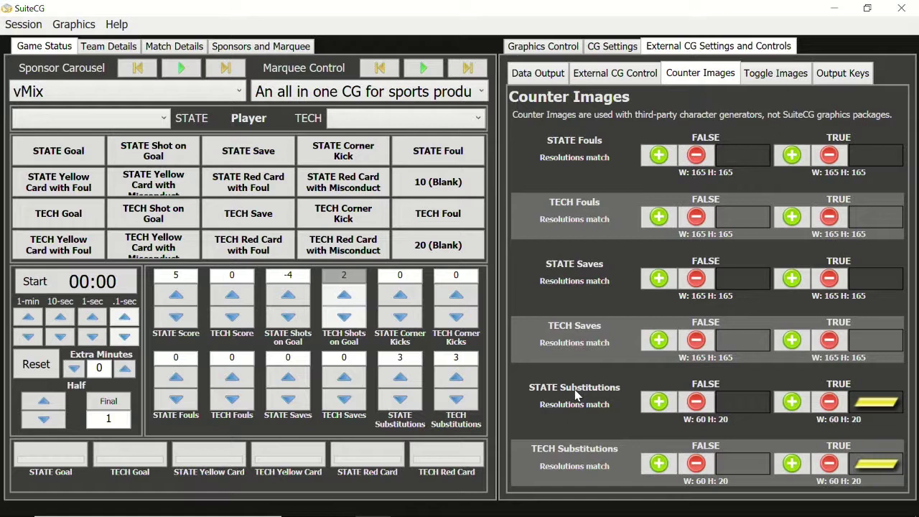
left_click(859, 78)
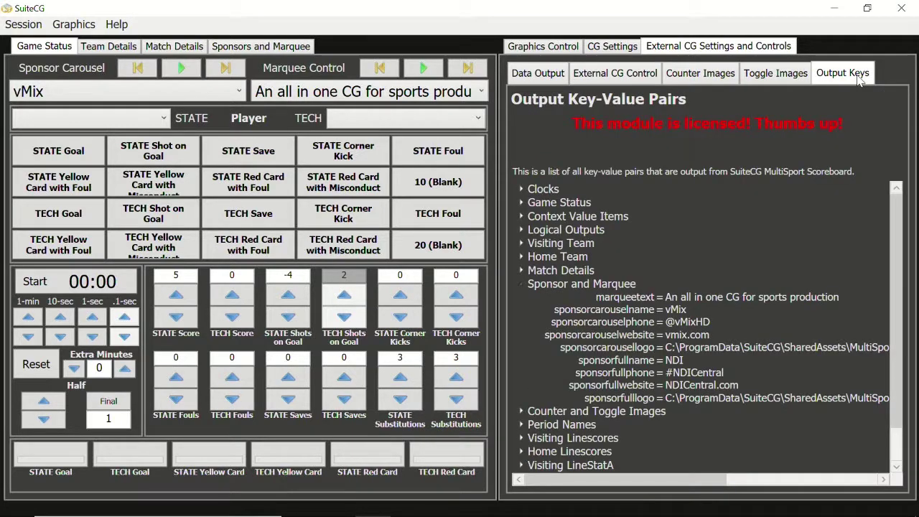
left_click(521, 287)
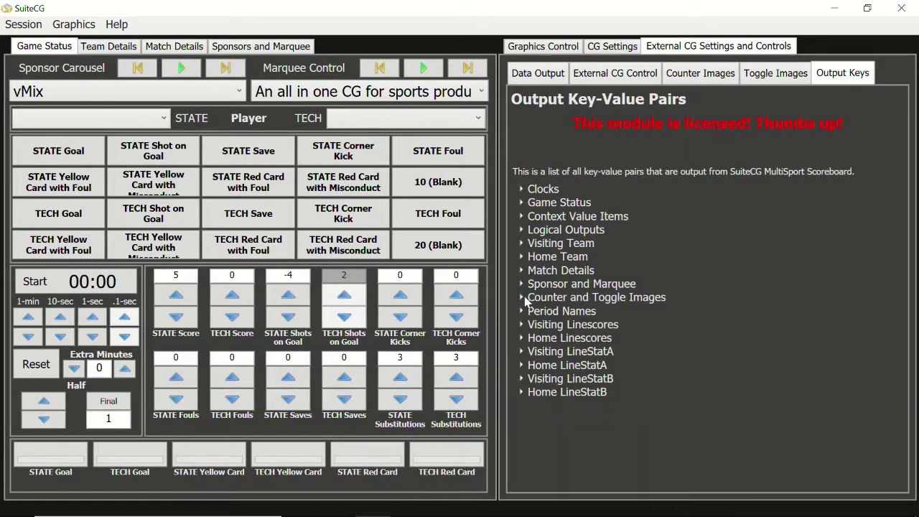
left_click(523, 299)
scroll(625, 350, "down", 9)
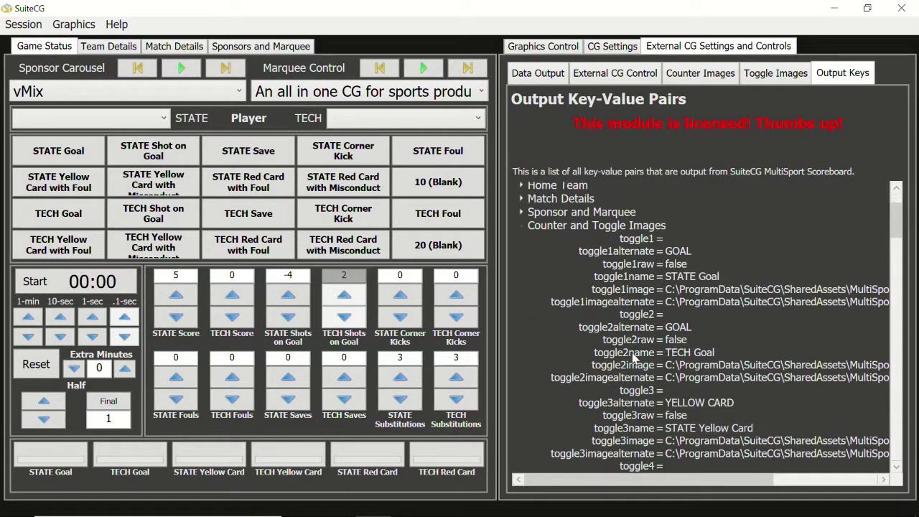
scroll(625, 350, "down", 15)
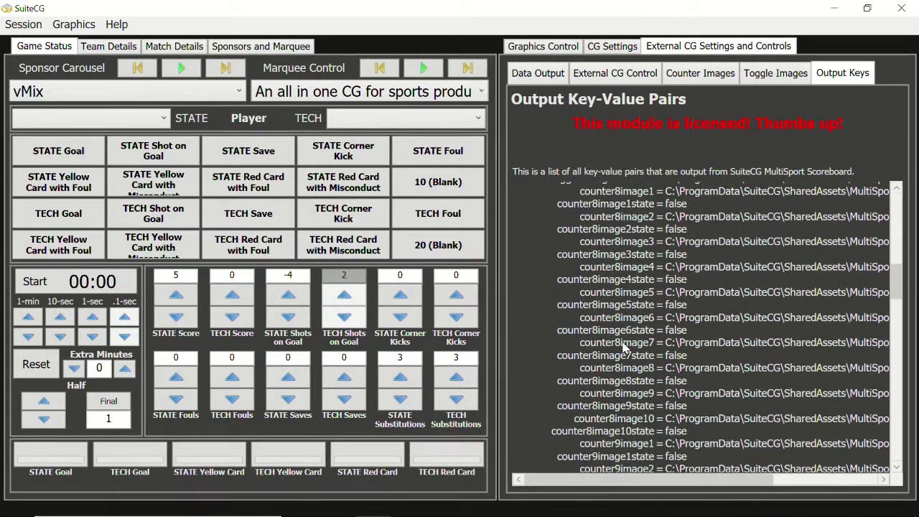
scroll(625, 350, "down", 15)
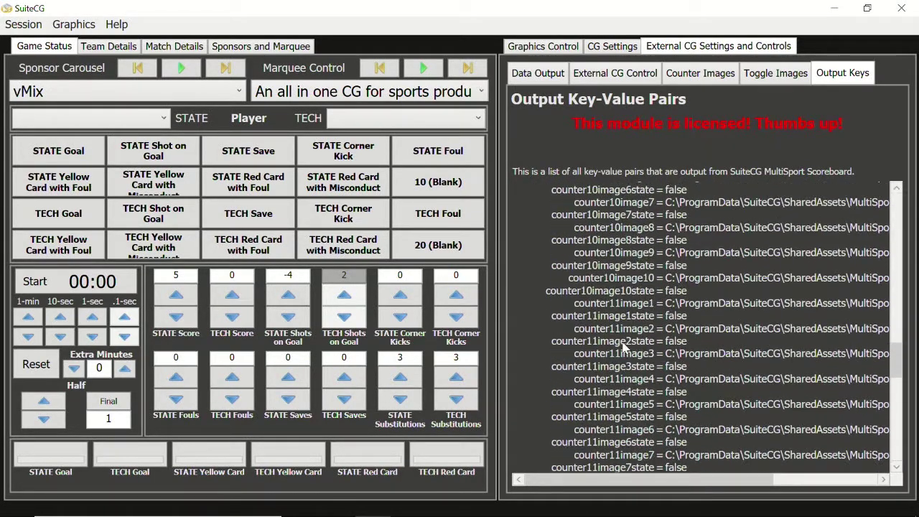
scroll(624, 348, "down", 8)
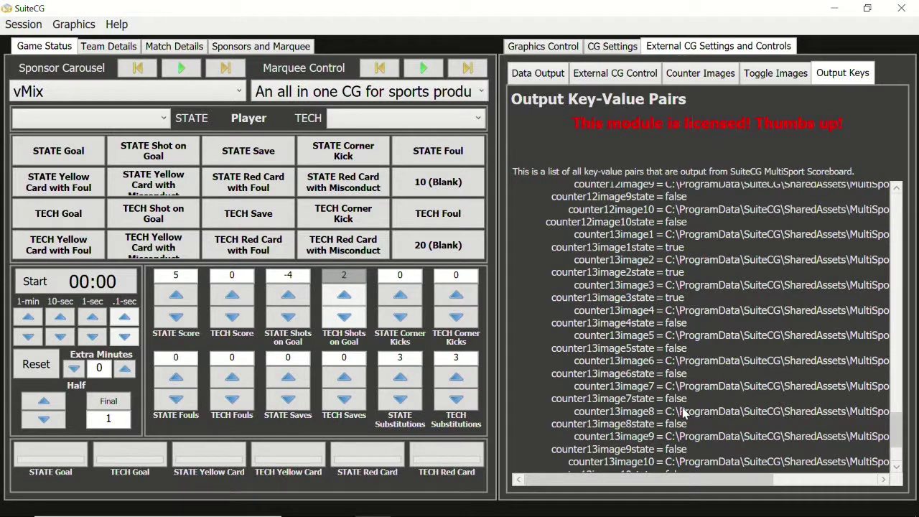
Raise TECH Substitutions to 5 and lower it to 0 while checking the counter13 image file paths in the output keys
left_click(459, 381)
left_click_drag(687, 479, 793, 501)
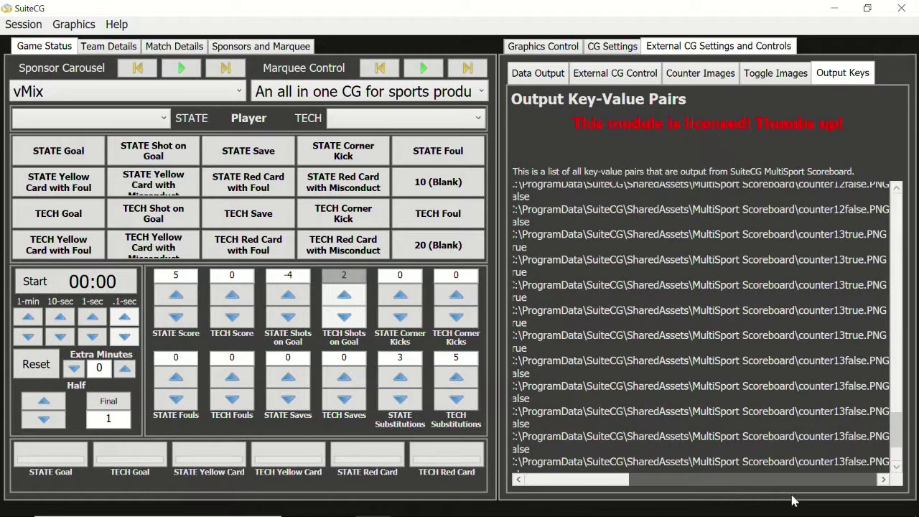
left_click(463, 401)
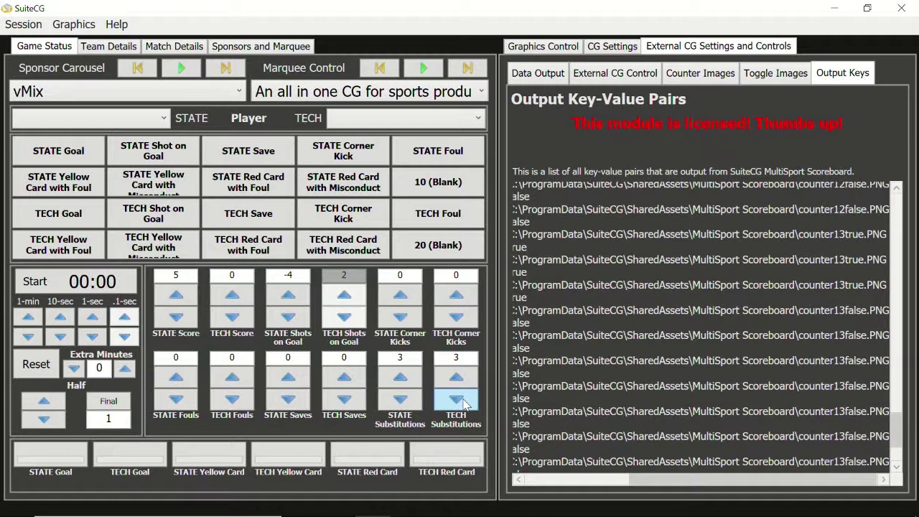
left_click(464, 404)
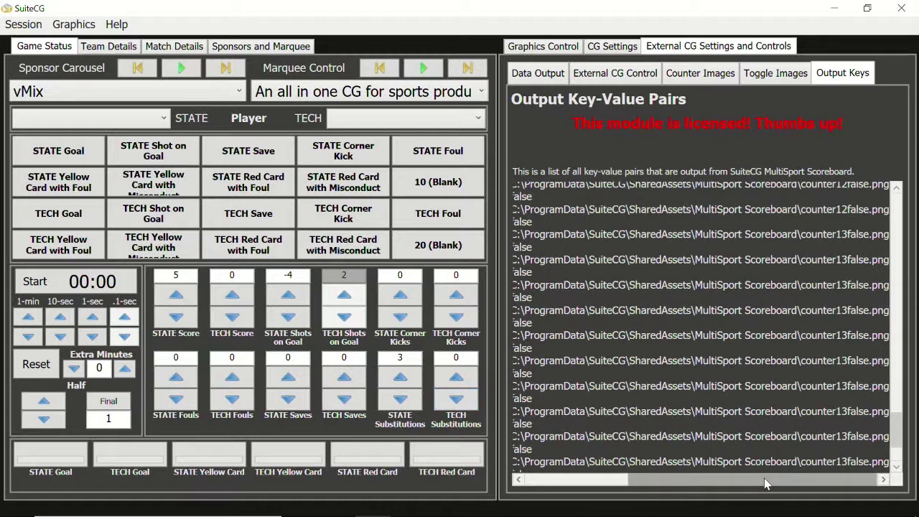
Open the Session Editor and set the TECH Substitutions specialty counter value to 3
left_click_drag(757, 478, 613, 470)
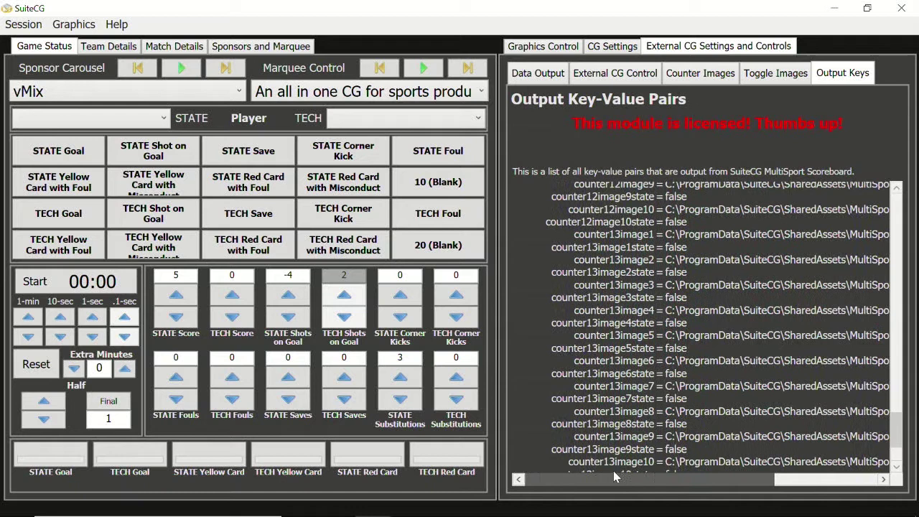
left_click(22, 25)
left_click(45, 99)
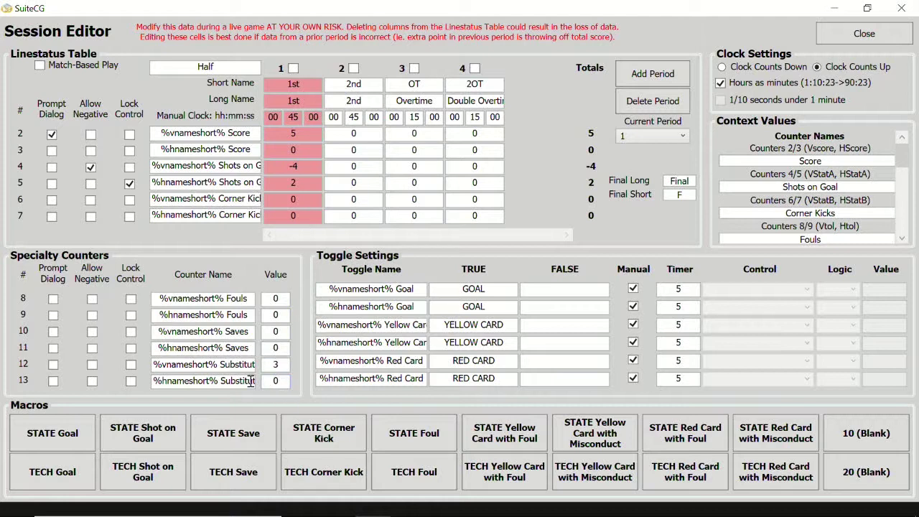
double_click(280, 382)
left_click(281, 365)
left_click(273, 382)
left_click(268, 384)
type("3")
Examine the %vnameshort% and %hnameshort% variables in the Linestatus counter names and the Score name in the context values
left_click_drag(227, 135, 160, 134)
left_click_drag(226, 149, 160, 149)
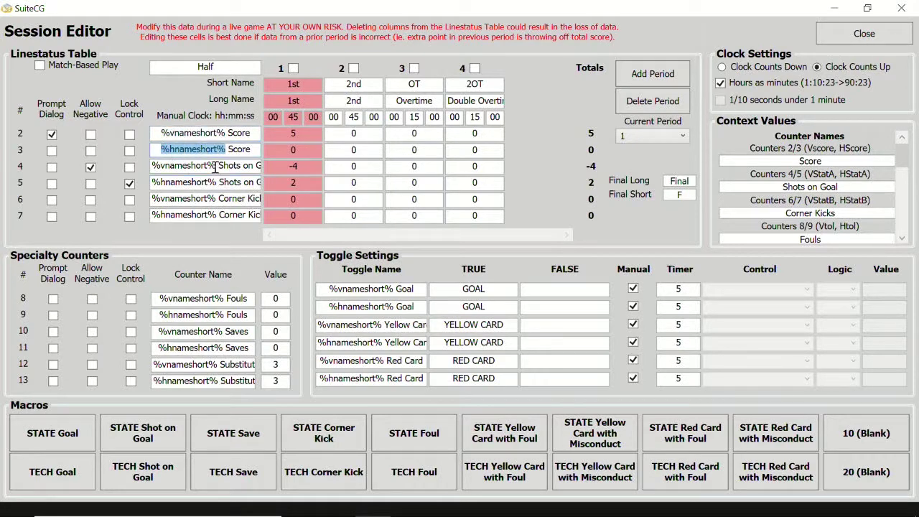
left_click_drag(215, 166, 152, 166)
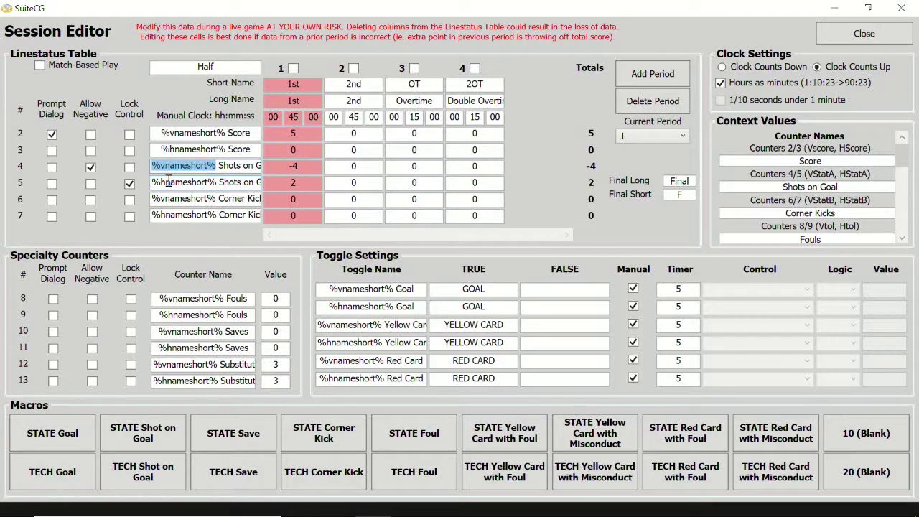
left_click(197, 217)
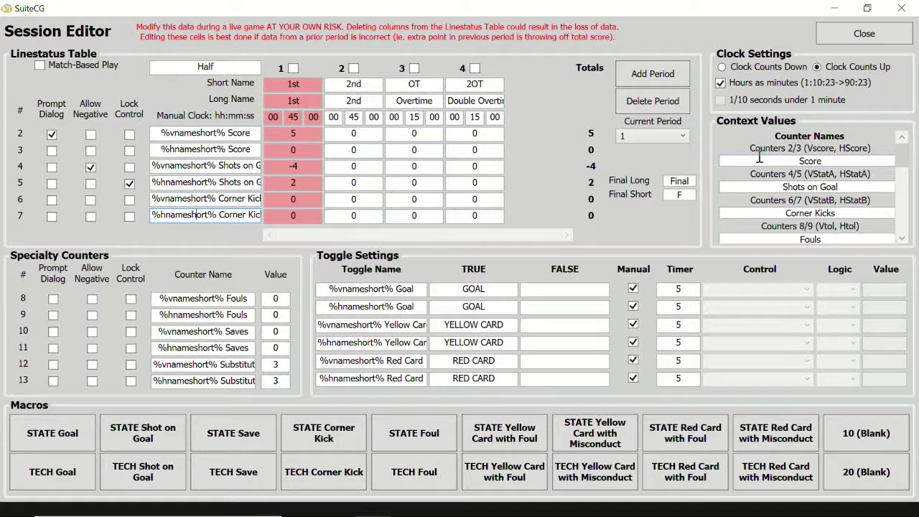
left_click(822, 162)
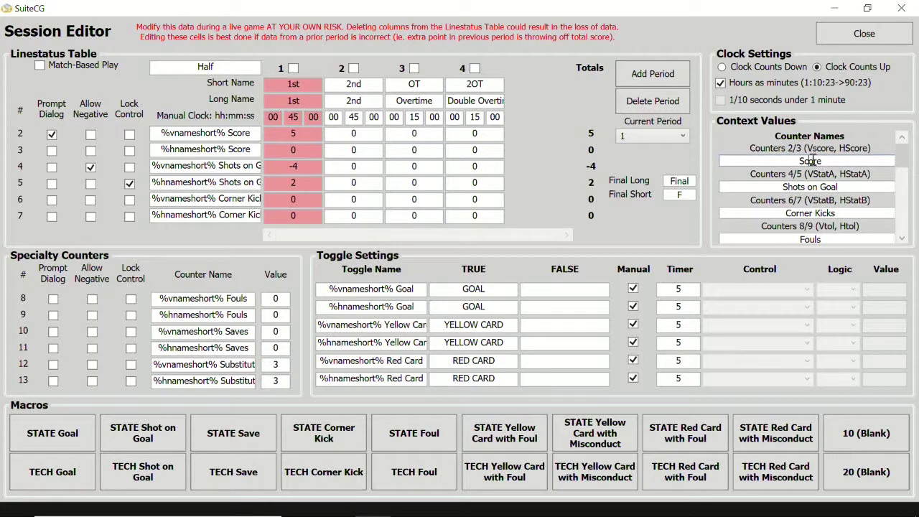
left_click_drag(821, 162, 800, 161)
left_click(815, 161)
Enter TECH scores of 10, 3 and 5 for 1st, 2nd and OT, and STATE scores of 3 and 6 for 2nd and OT, closing the editor
left_click(297, 151)
type("10")
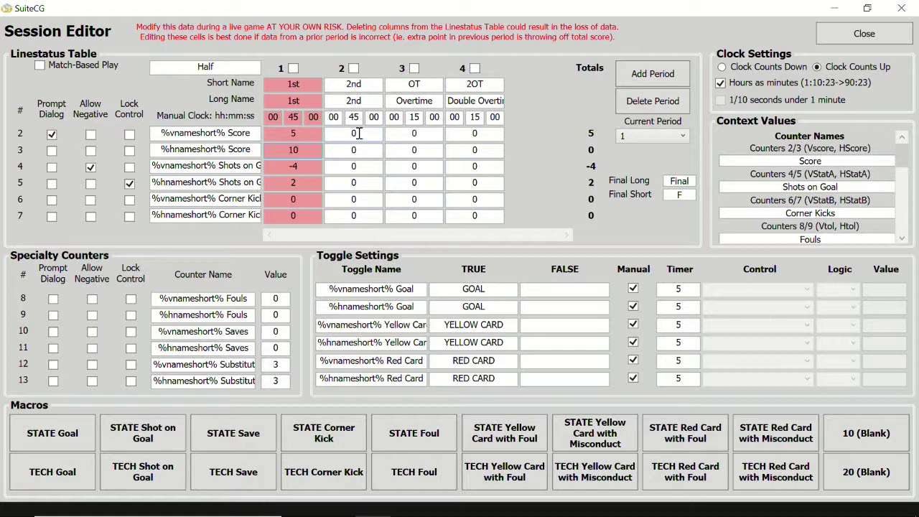
left_click(347, 137)
type("3")
left_click(406, 137)
type("6")
left_click(399, 152)
type("5")
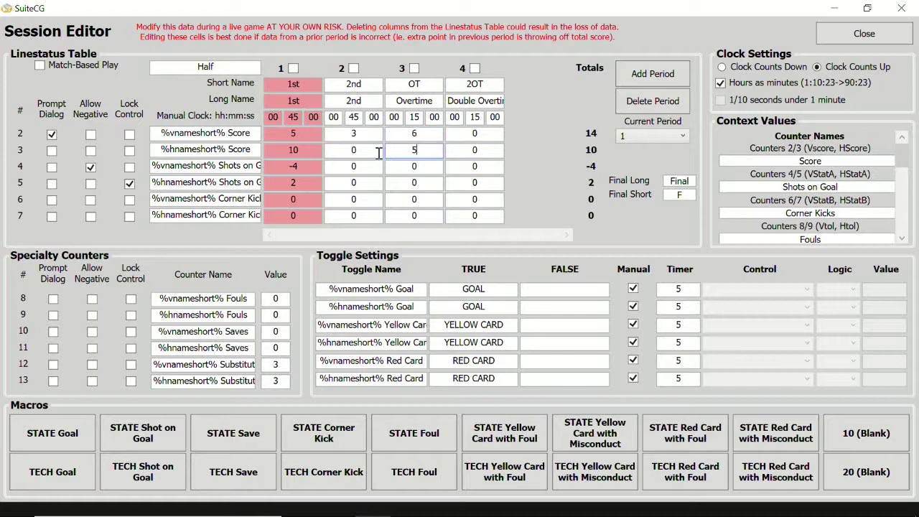
left_click(343, 154)
type("3")
left_click(902, 42)
left_click(901, 42)
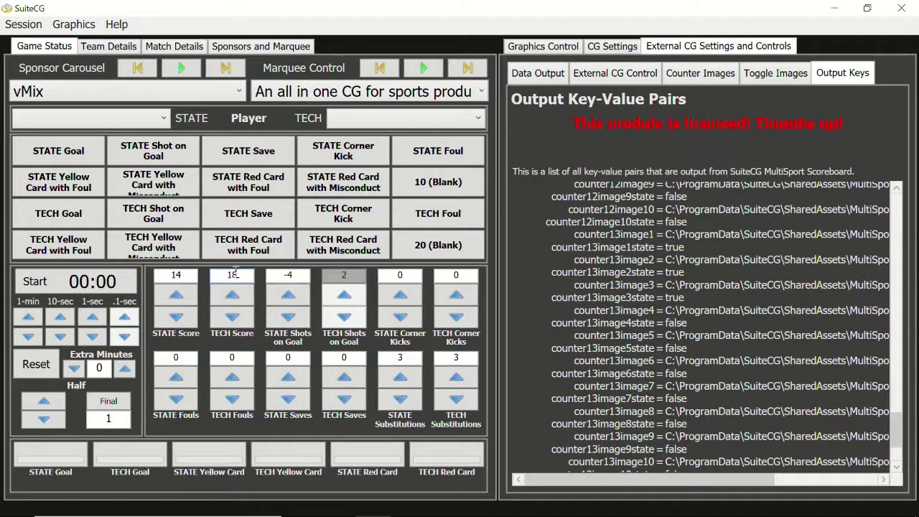
Enable Match-Based Play in the Session Editor and close the editor
left_click(29, 25)
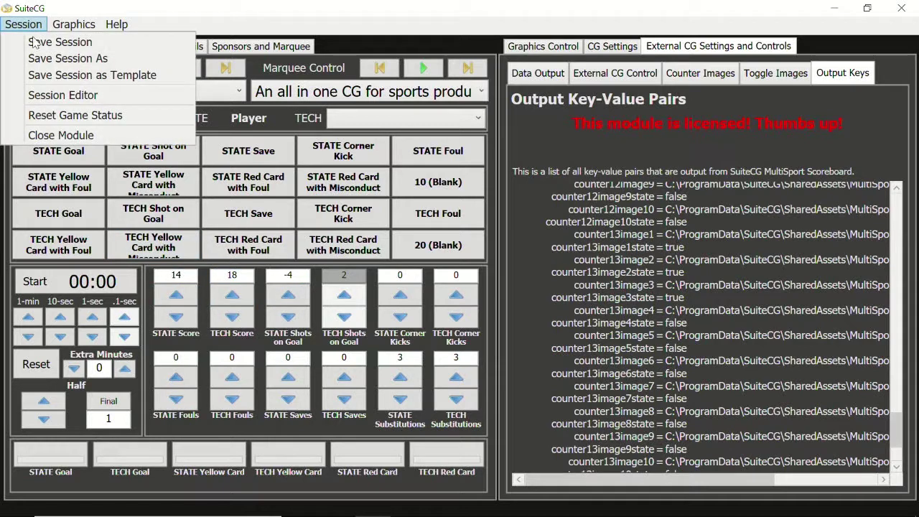
left_click(58, 102)
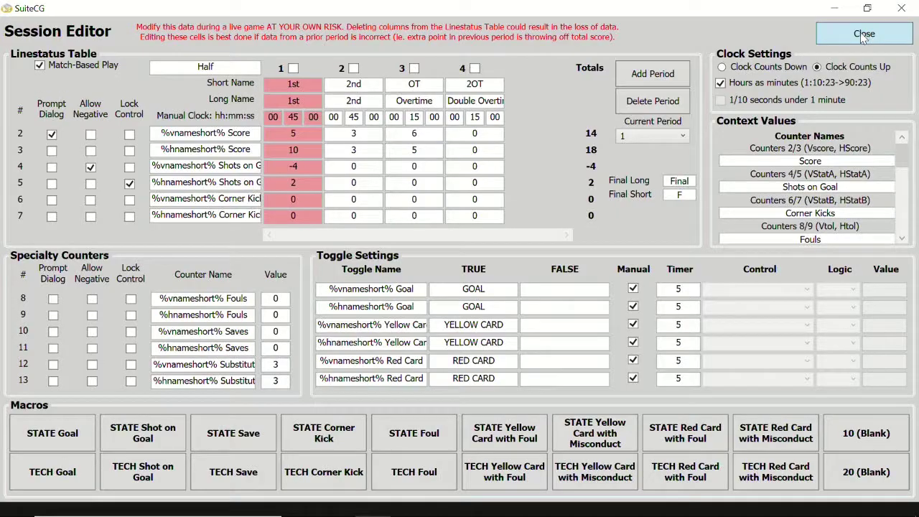
left_click(865, 34)
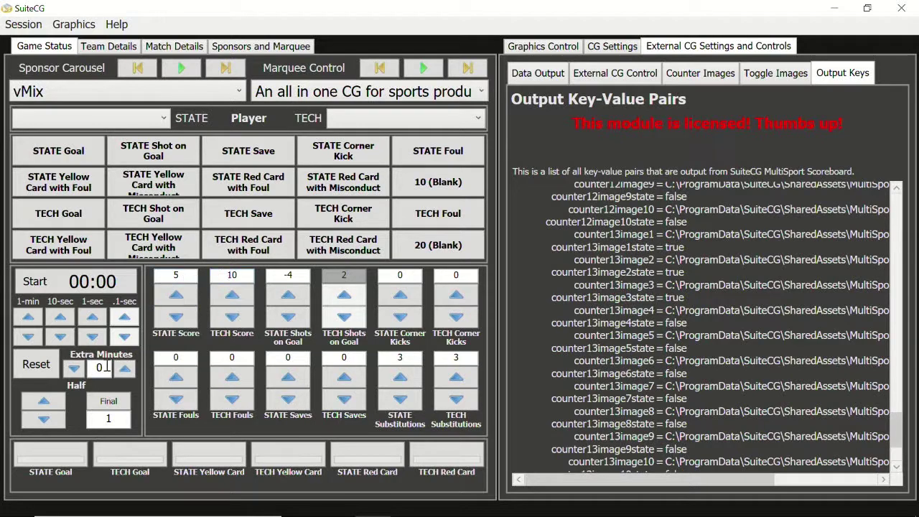
Advance the game from the first period to period 3, confirming each period change
left_click(46, 406)
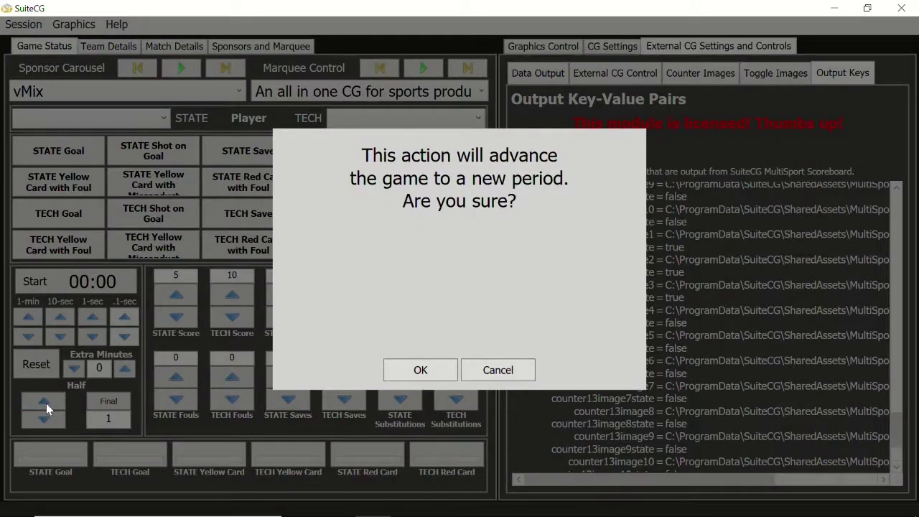
left_click(424, 368)
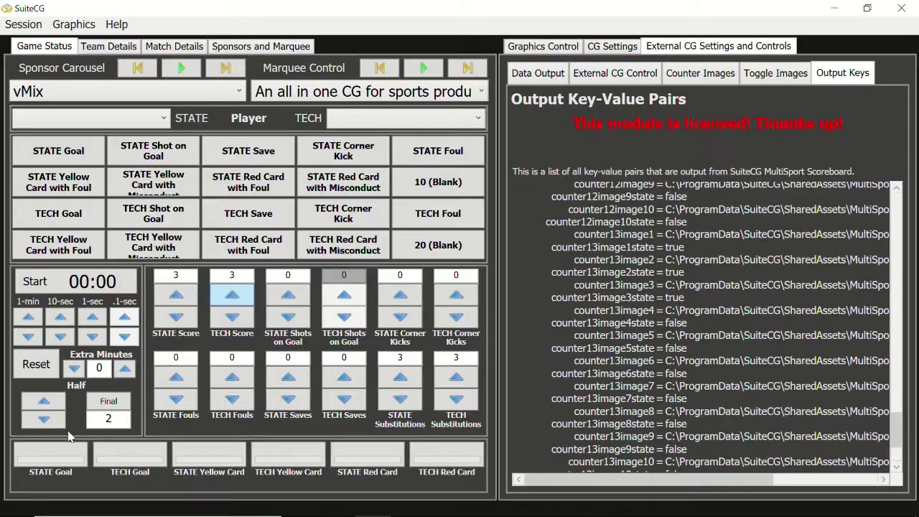
left_click(44, 406)
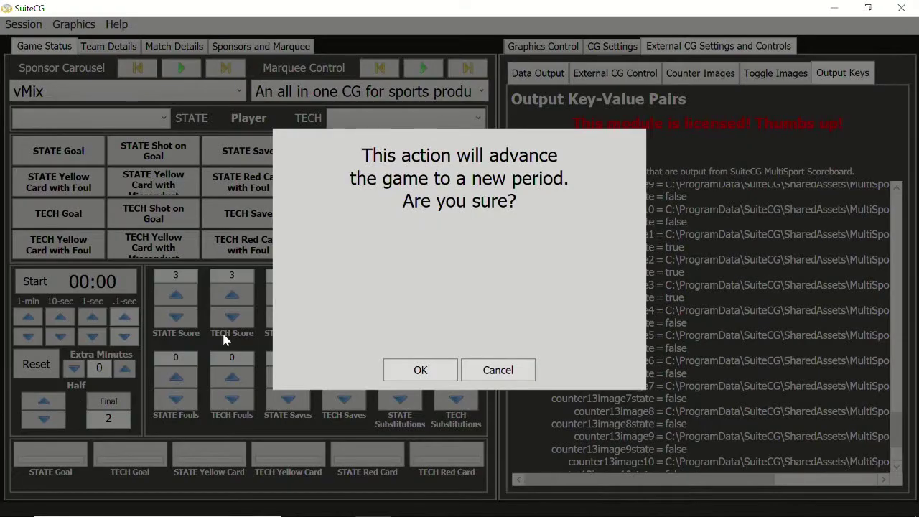
left_click(419, 372)
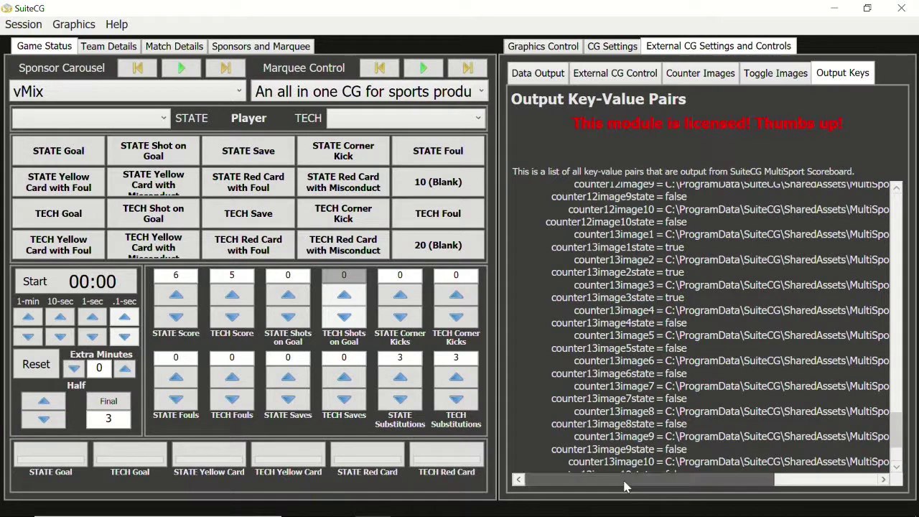
Expand the Game Status group in the output keys to check the total and current-period score values
scroll(598, 359, "up", 2)
scroll(598, 357, "up", 15)
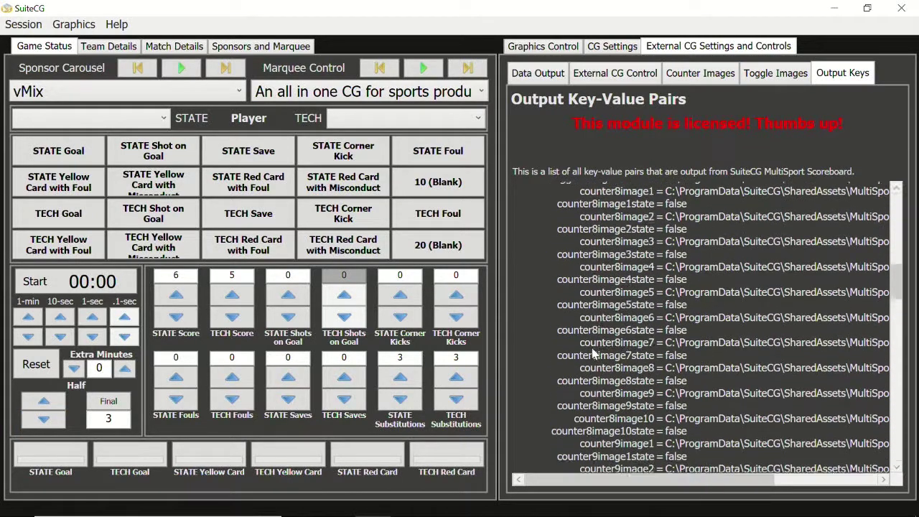
scroll(593, 353, "up", 2)
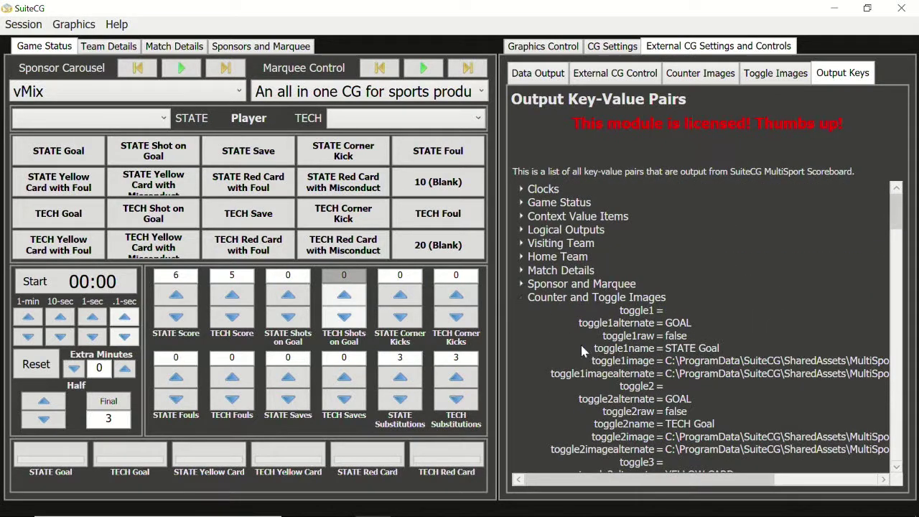
left_click(521, 204)
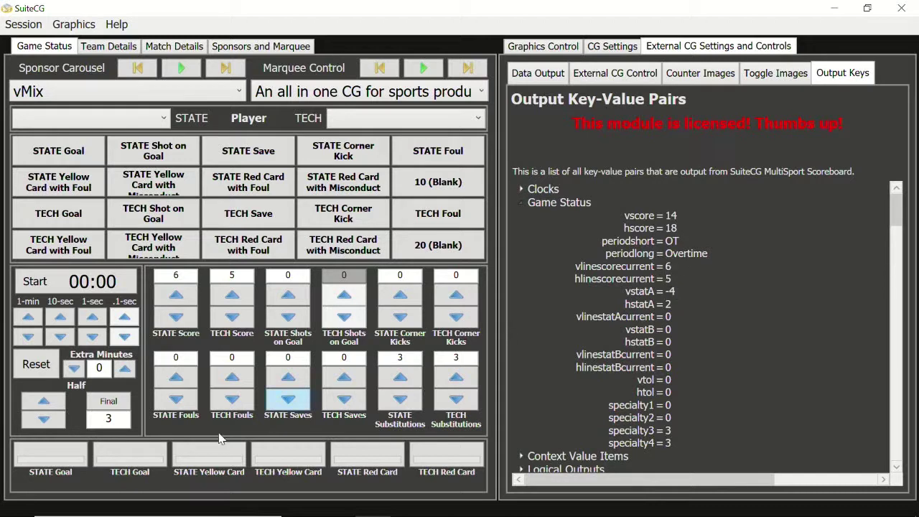
Move the game back two periods to period 1, accepting the miscalculation warning each time
left_click(45, 419)
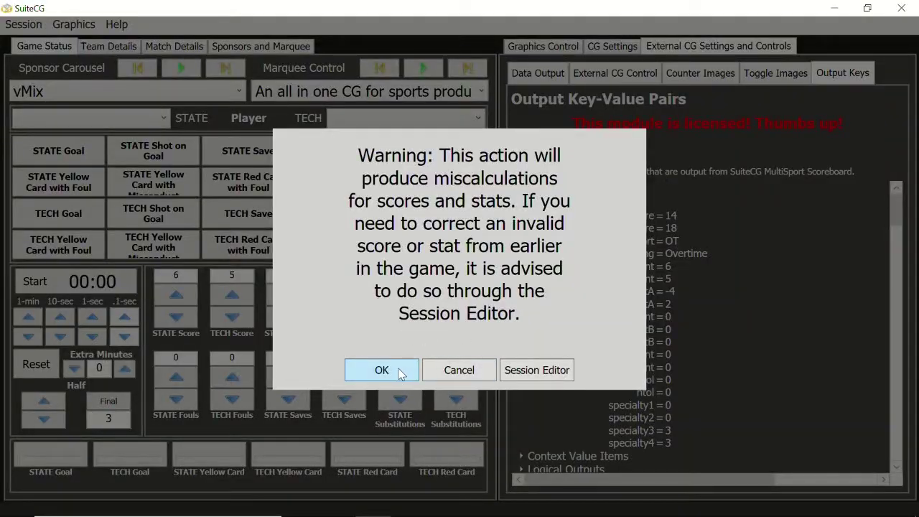
left_click(394, 369)
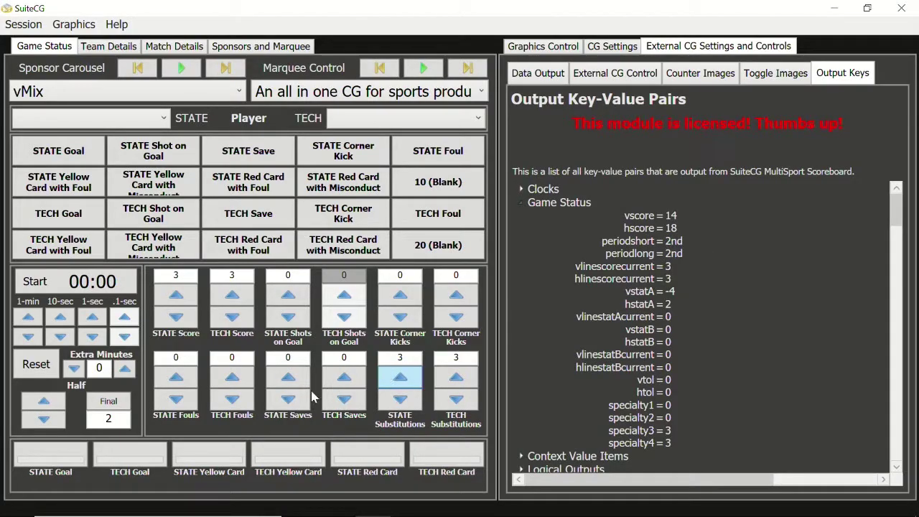
left_click(44, 422)
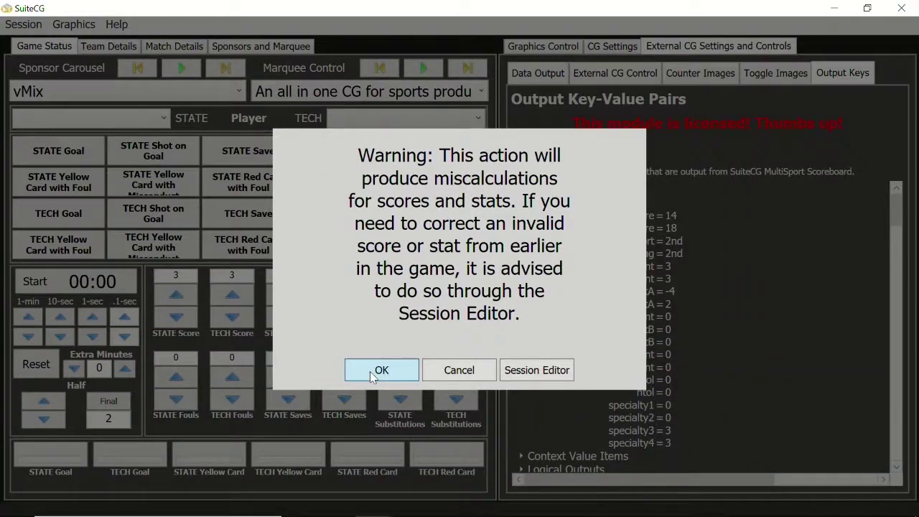
left_click(379, 371)
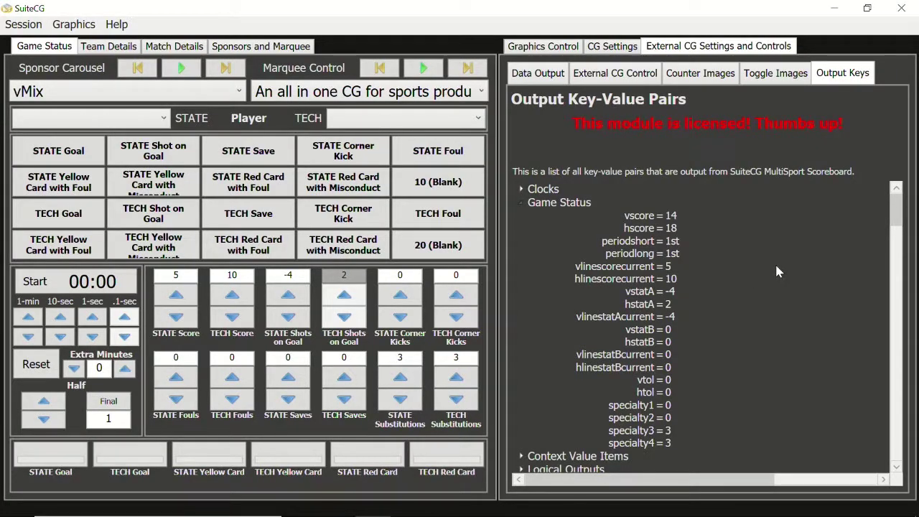